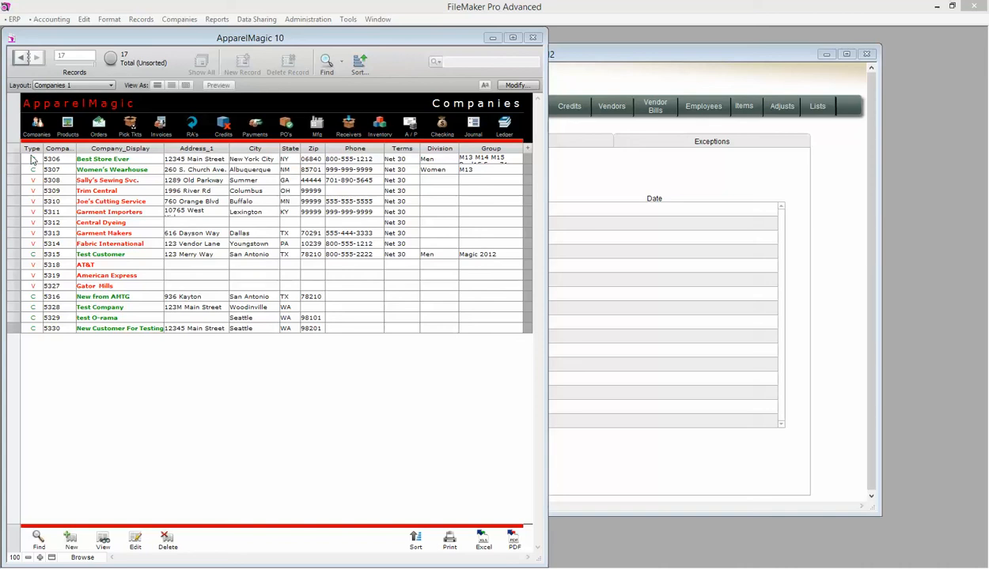
Find the companies of type C and send all of the found companies to 123sync.
{"action": "left_click", "coordinate": [38, 539]}
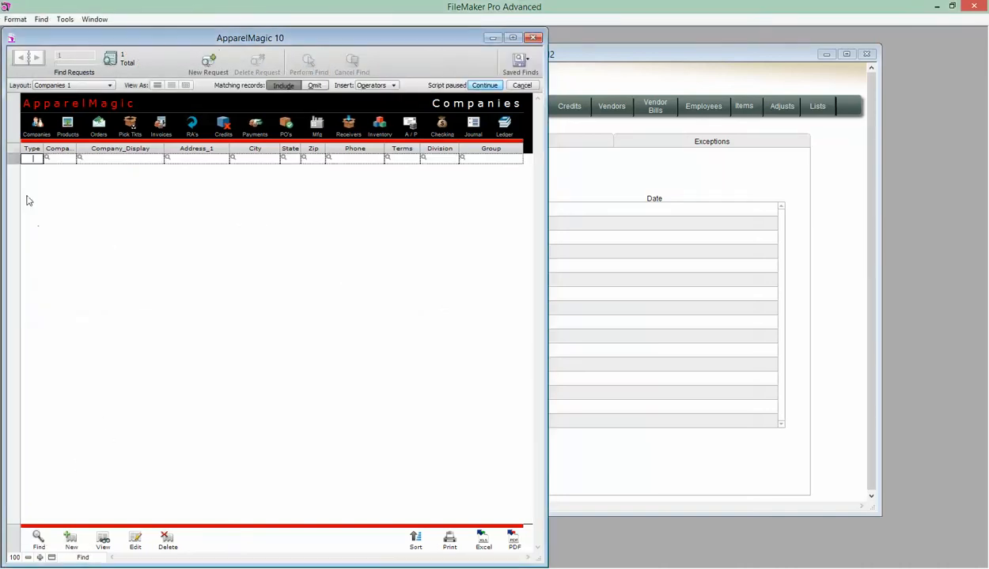
{"action": "key", "text": "Return"}
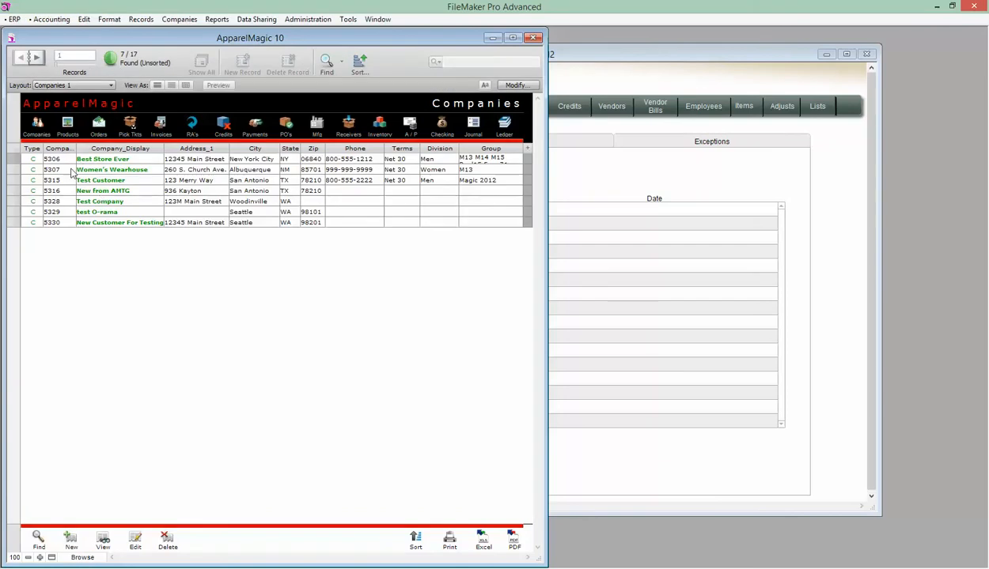
{"action": "left_click", "coordinate": [180, 19]}
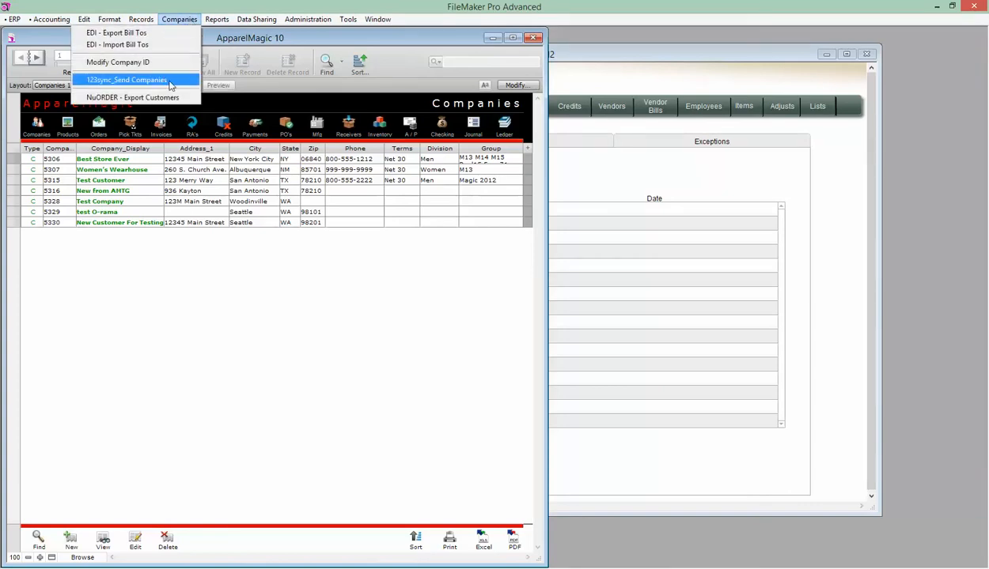
{"action": "left_click", "coordinate": [170, 83]}
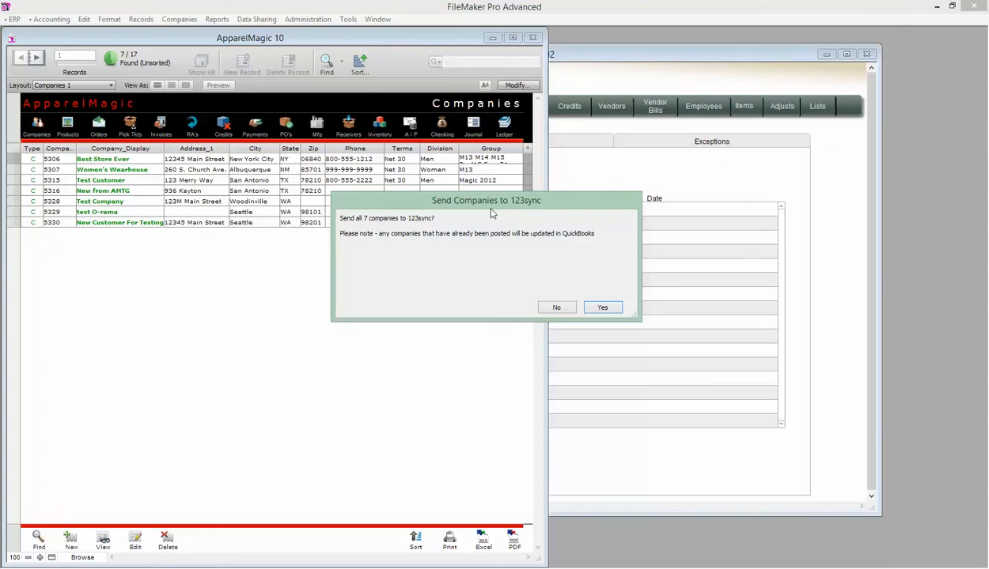
{"action": "left_click", "coordinate": [602, 308]}
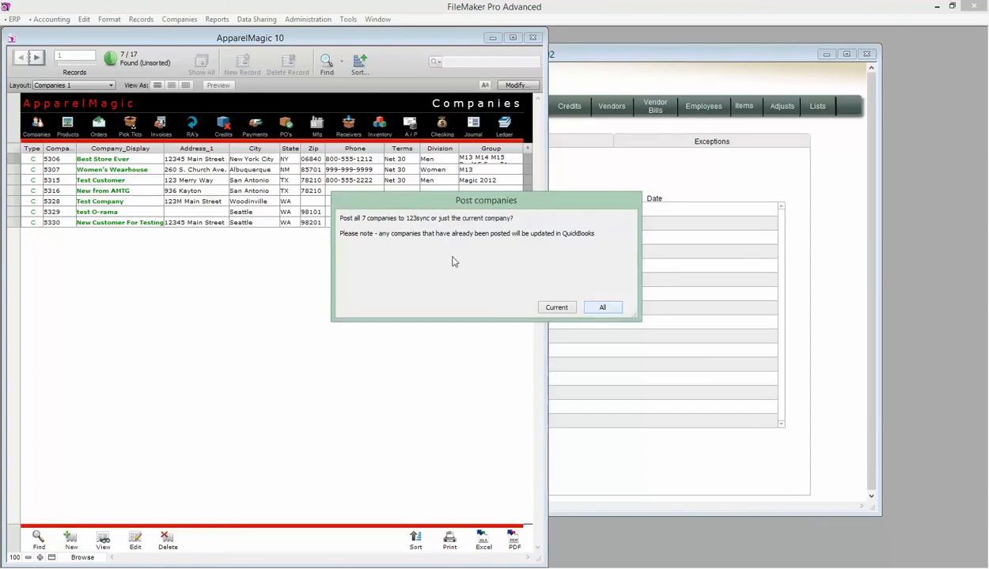
{"action": "left_click", "coordinate": [602, 308]}
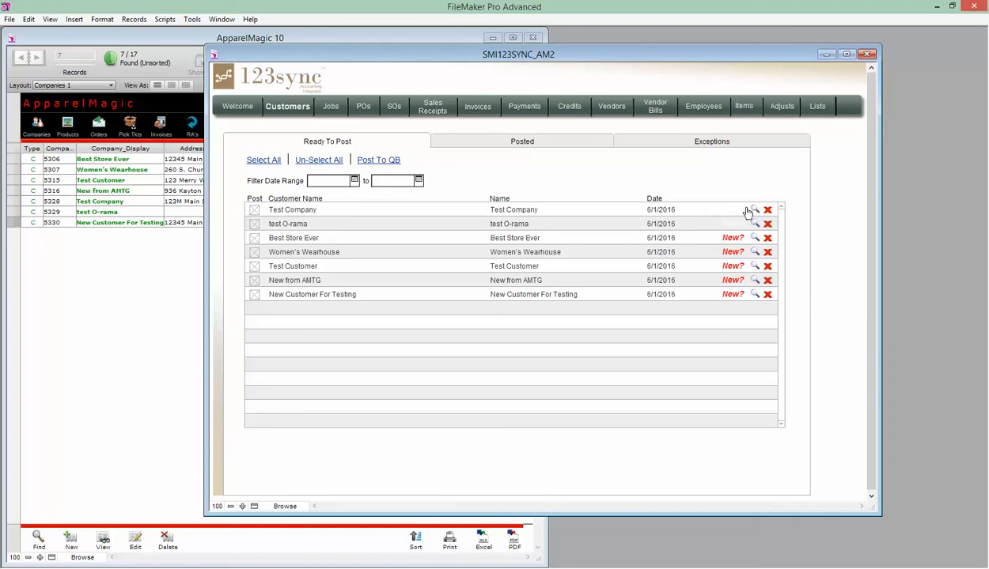
Check the customer and job names in the QuickBooks lists and return to the customers ready to post.
{"action": "left_click", "coordinate": [816, 109]}
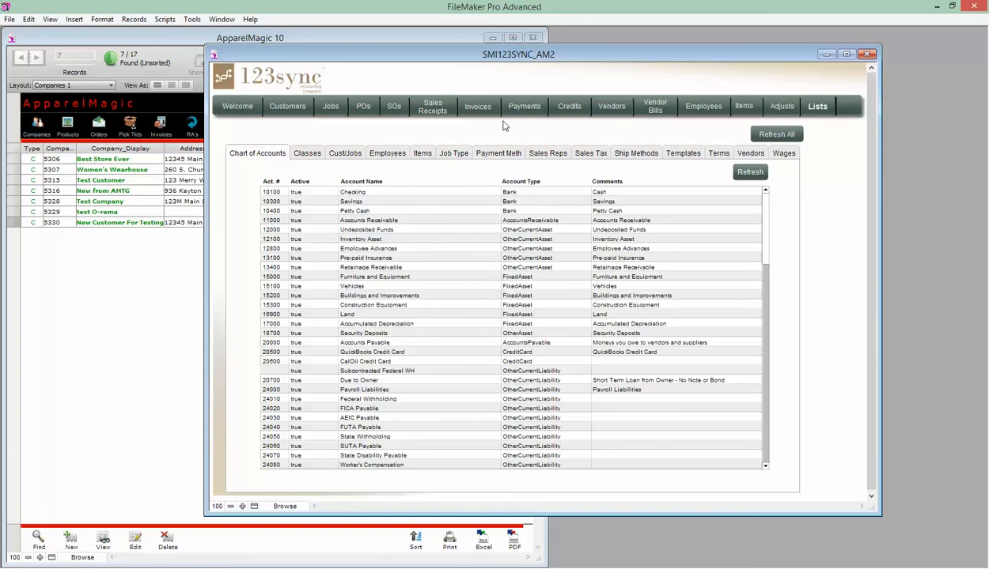
{"action": "left_click", "coordinate": [348, 154]}
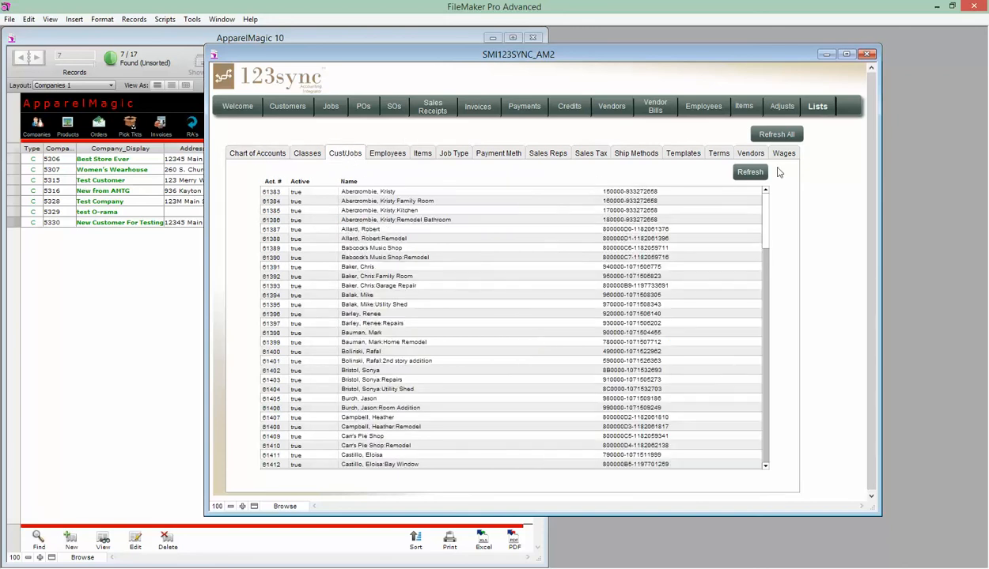
{"action": "left_click", "coordinate": [288, 110]}
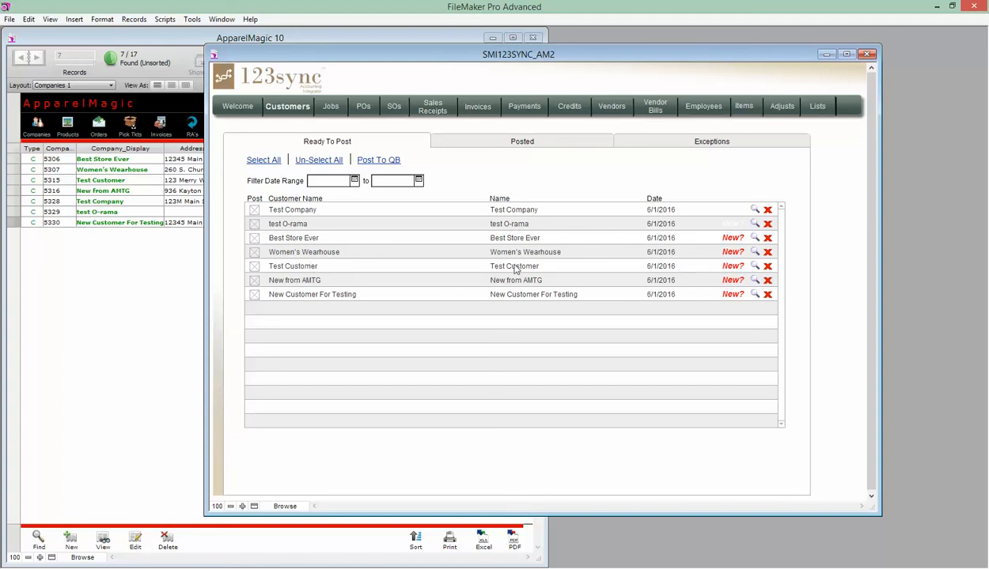
Link the new Test Customer entry to the existing QuickBooks customer test O-rama and close the customer dialog.
{"action": "left_click", "coordinate": [733, 267]}
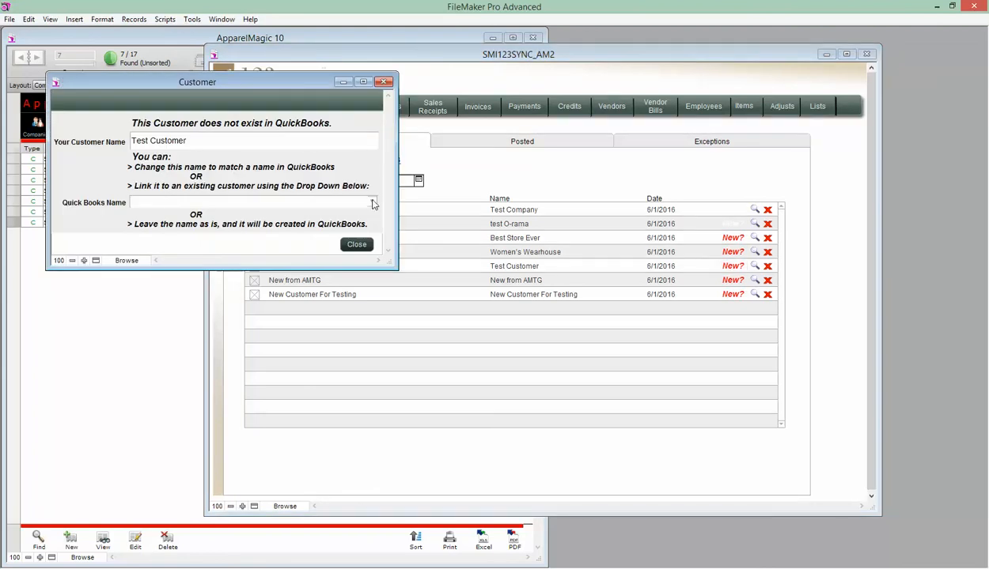
{"action": "left_click", "coordinate": [373, 204]}
{"action": "type", "text": "t"}
{"action": "key", "text": "Down"}
{"action": "key", "text": "Down"}
{"action": "key", "text": "Down"}
{"action": "key", "text": "Down"}
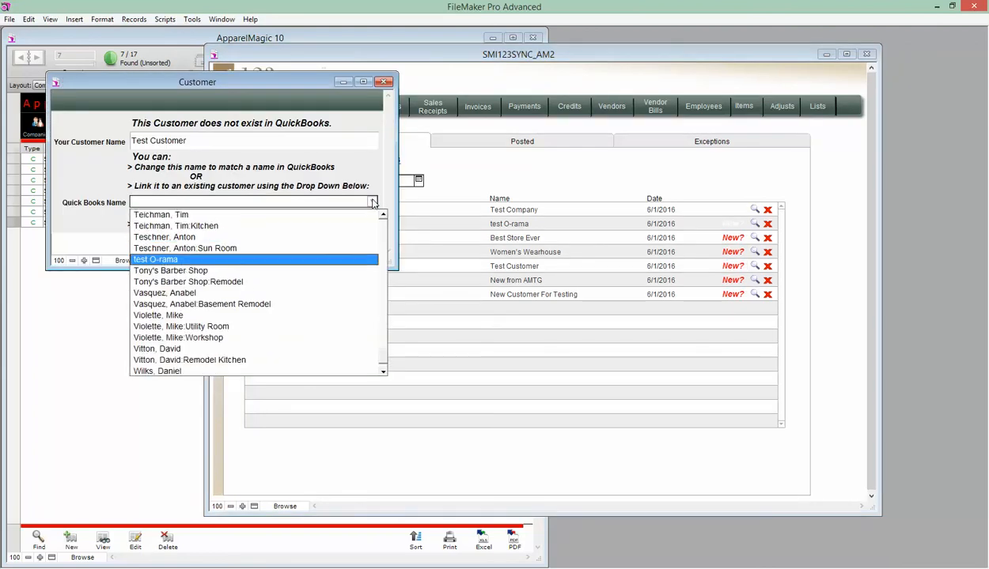
{"action": "left_click", "coordinate": [174, 259]}
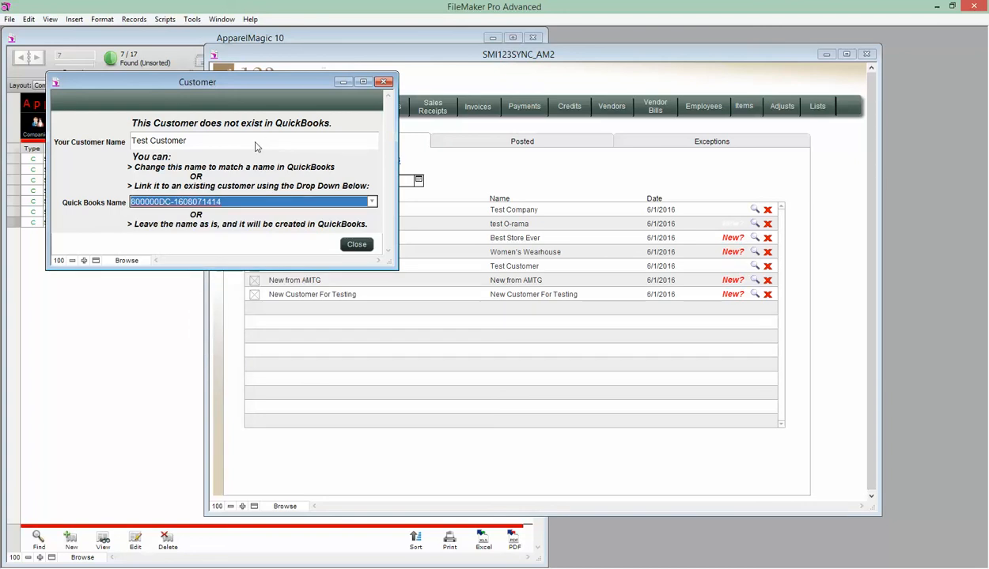
{"action": "left_click", "coordinate": [355, 244]}
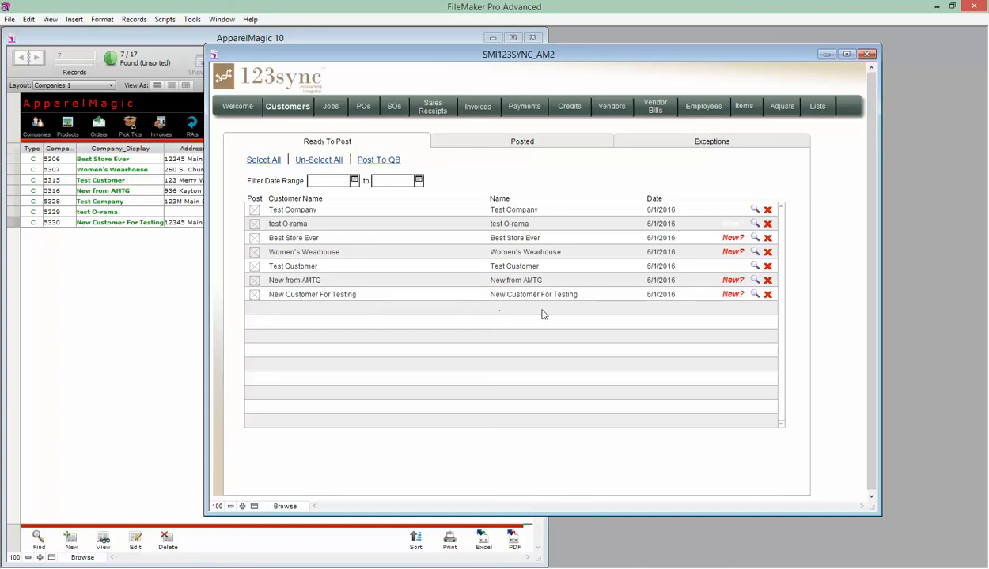
Review the Women's Wearhouse customer details that are ready to post and close the record.
{"action": "left_click", "coordinate": [755, 254]}
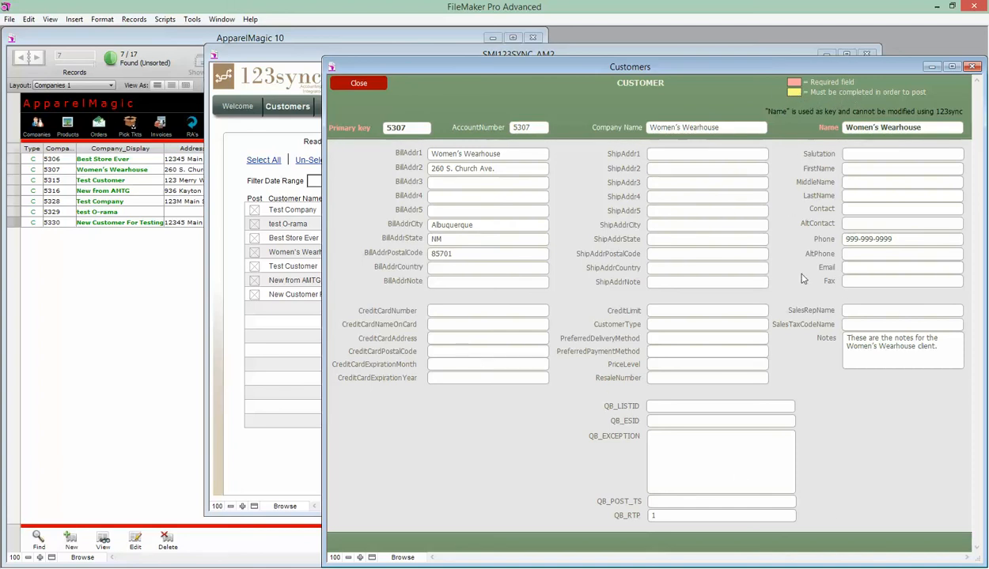
{"action": "left_click", "coordinate": [361, 83]}
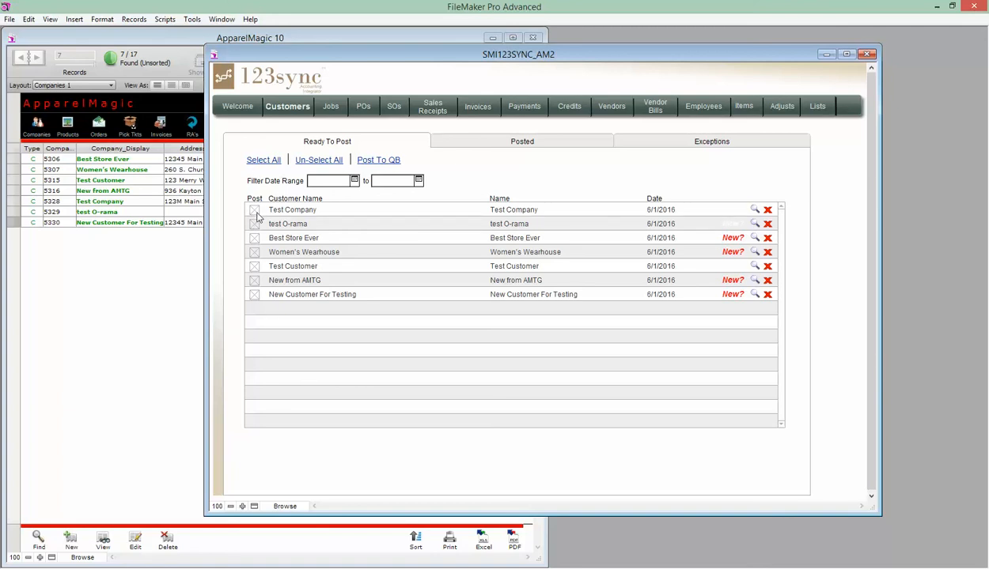
Clear the posting selection, mark Best Store Ever and Women's Wearhouse, and reselect all customers.
{"action": "left_click", "coordinate": [319, 160]}
{"action": "left_click", "coordinate": [254, 237]}
{"action": "left_click", "coordinate": [254, 250]}
{"action": "left_click", "coordinate": [262, 160]}
Select only Best Store Ever for posting and post it to QuickBooks.
{"action": "left_click", "coordinate": [318, 160]}
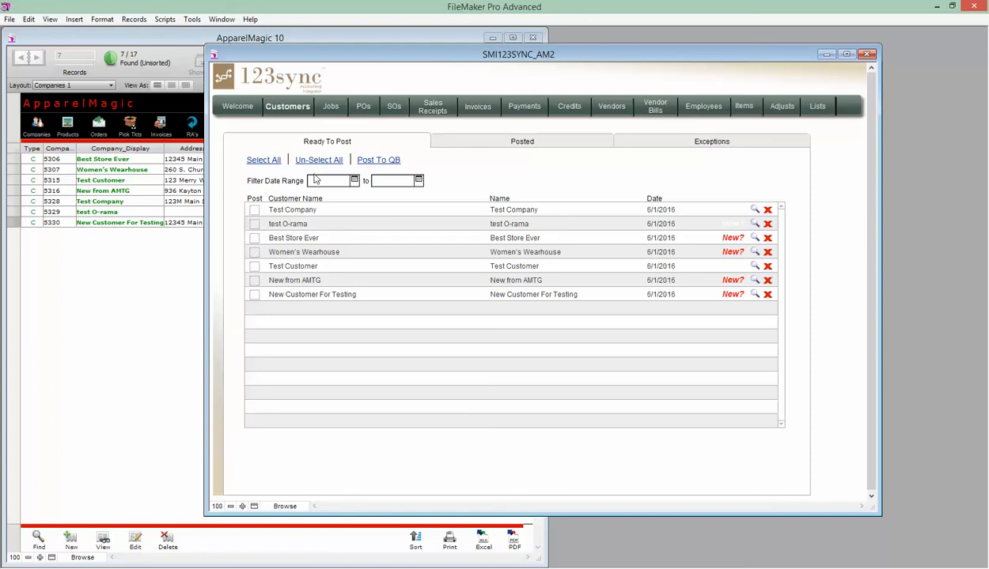
{"action": "left_click", "coordinate": [254, 239]}
{"action": "left_click", "coordinate": [382, 162]}
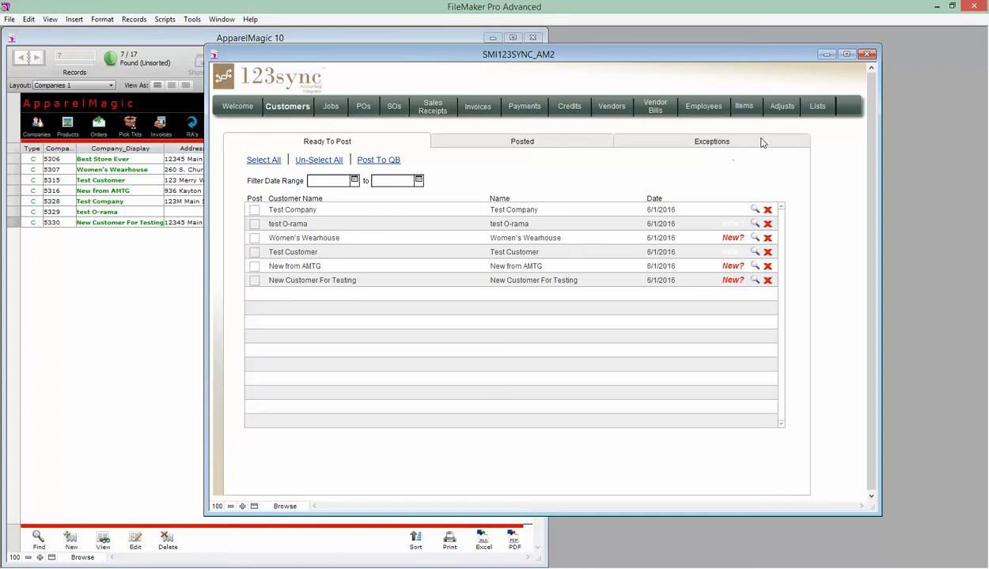
Check the customer exceptions and posted lists, and view the posted Best Store Ever record in QuickBooks.
{"action": "left_click", "coordinate": [703, 143]}
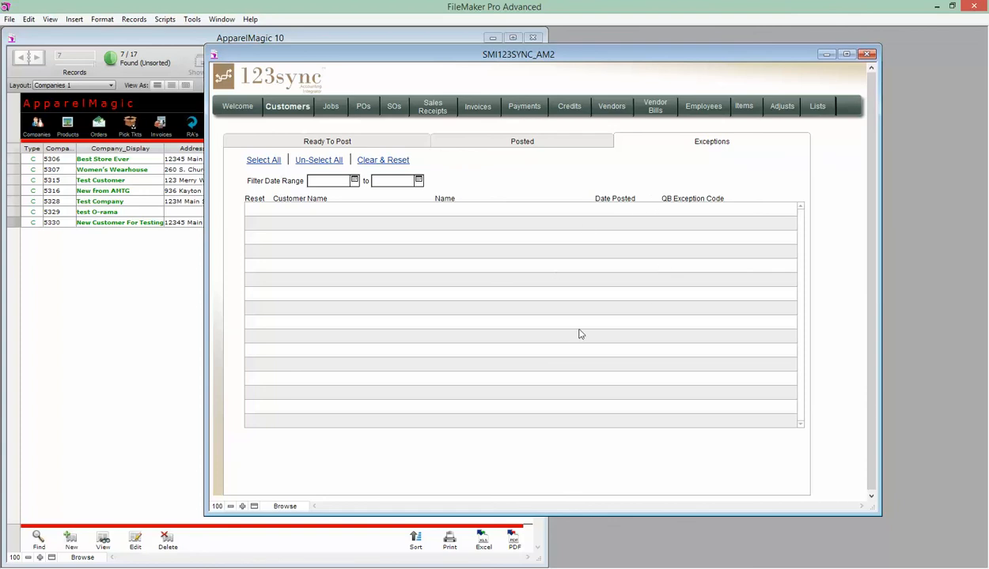
{"action": "left_click", "coordinate": [517, 144]}
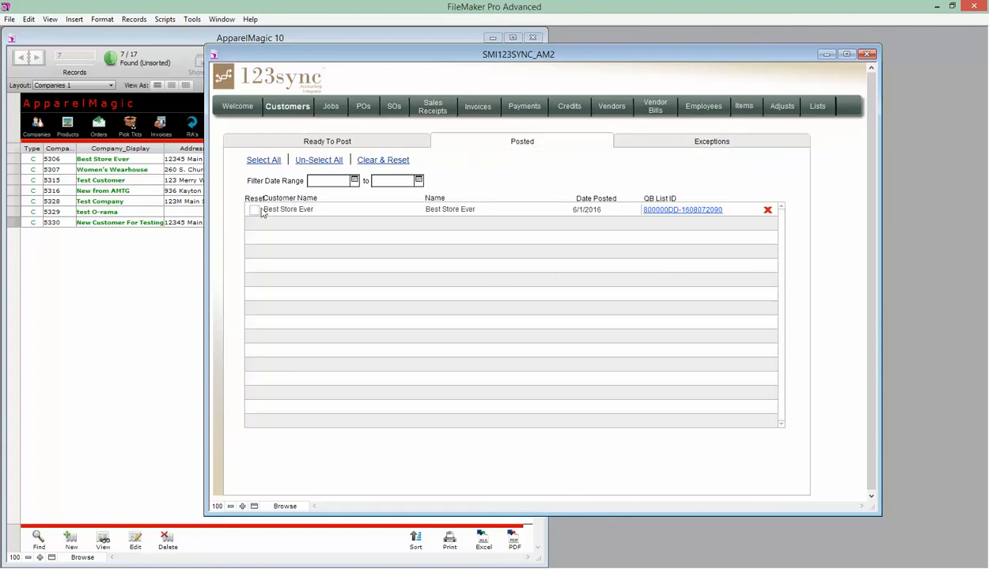
{"action": "left_click", "coordinate": [694, 215]}
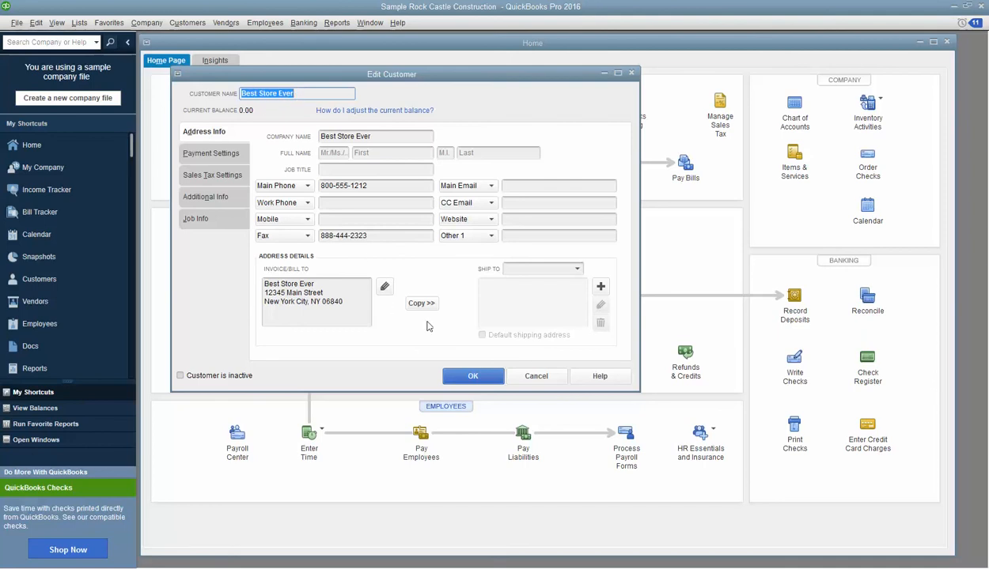
{"action": "left_click", "coordinate": [473, 376]}
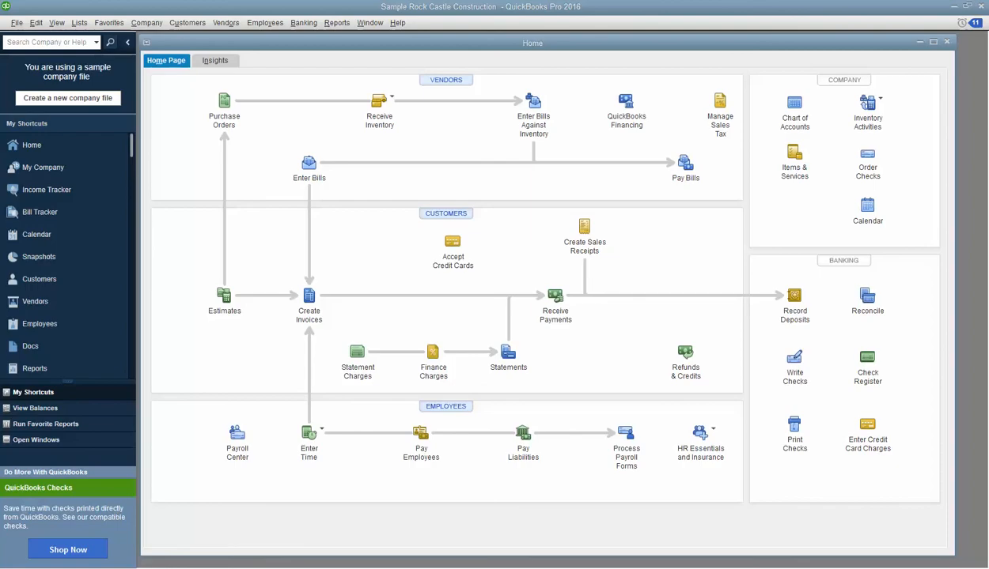